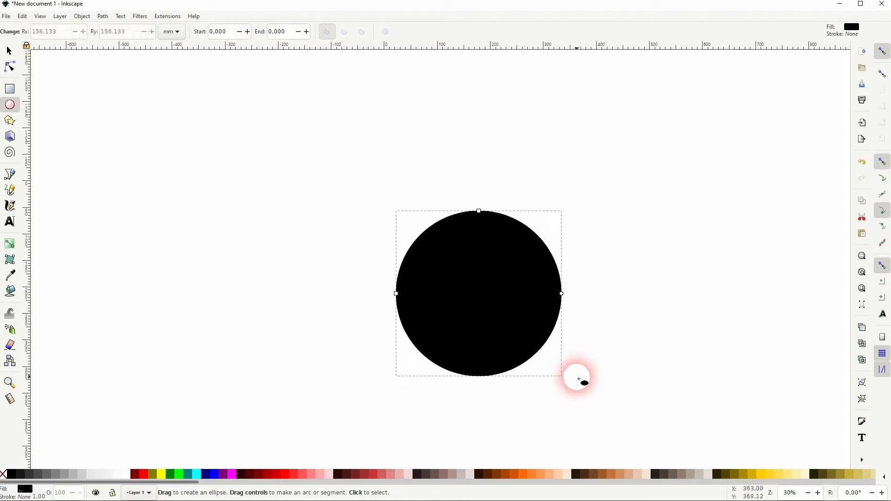
Move the black circle up and to the left on the canvas, to about X -135 mm, Y -22 mm.
left_click(9, 51)
left_click_drag(548, 302, 428, 260)
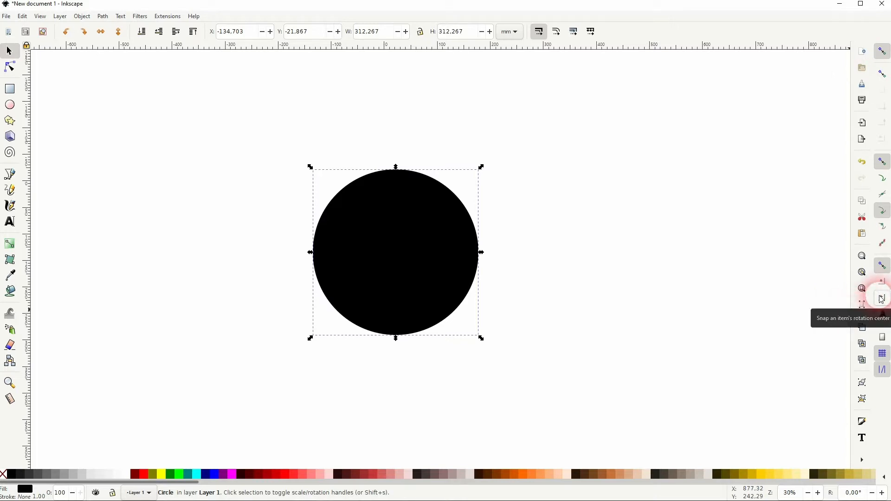
Enable snapping to item rotation centers and place a horizontal and a vertical guide through the circle's center.
left_click(882, 299)
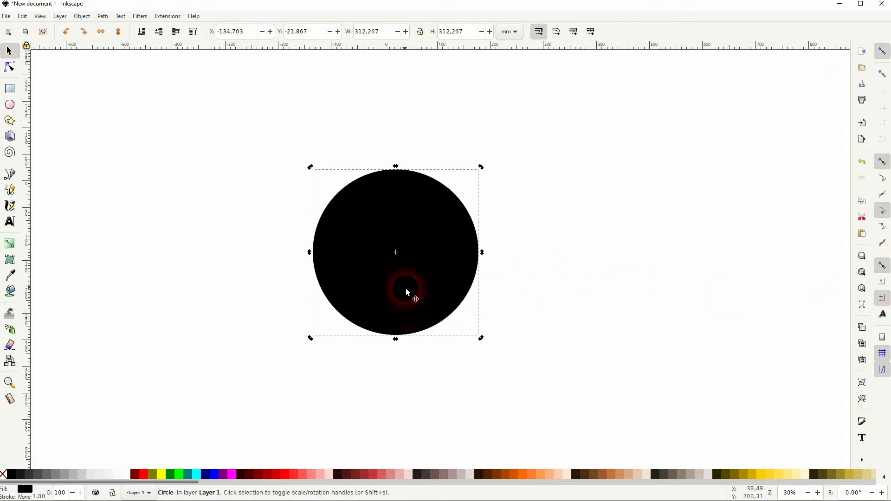
left_click(571, 197)
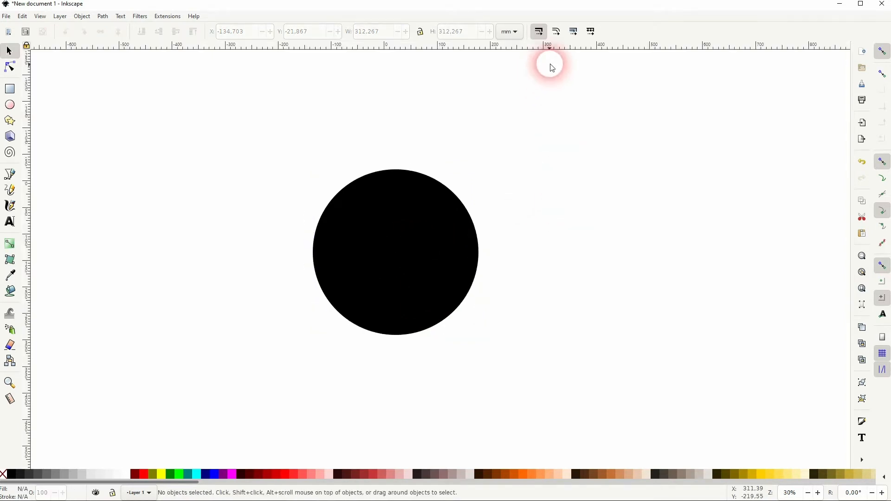
left_click_drag(420, 44, 395, 258)
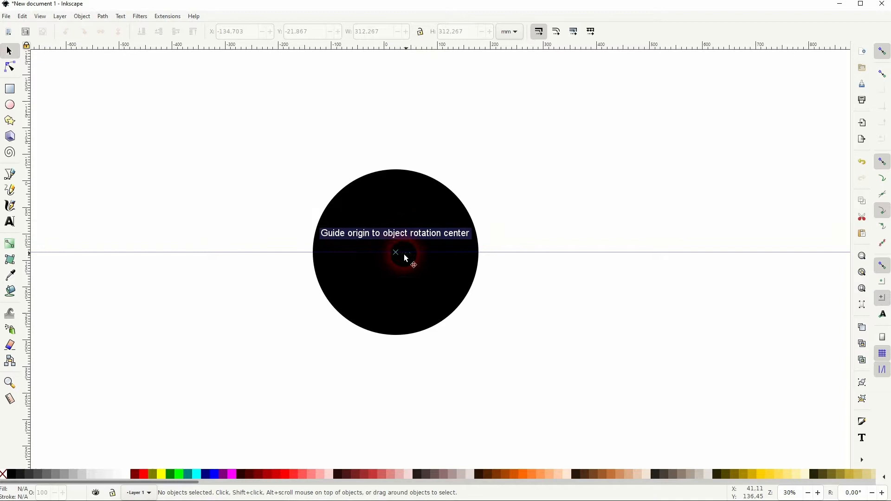
left_click_drag(28, 219, 399, 261)
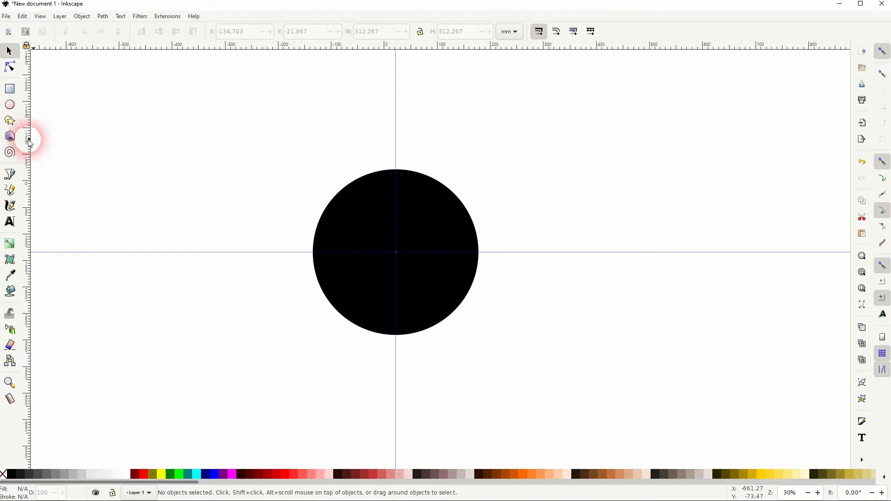
Draw a vertical straight line about 68 mm long on the vertical guide above the circle.
left_click(10, 175)
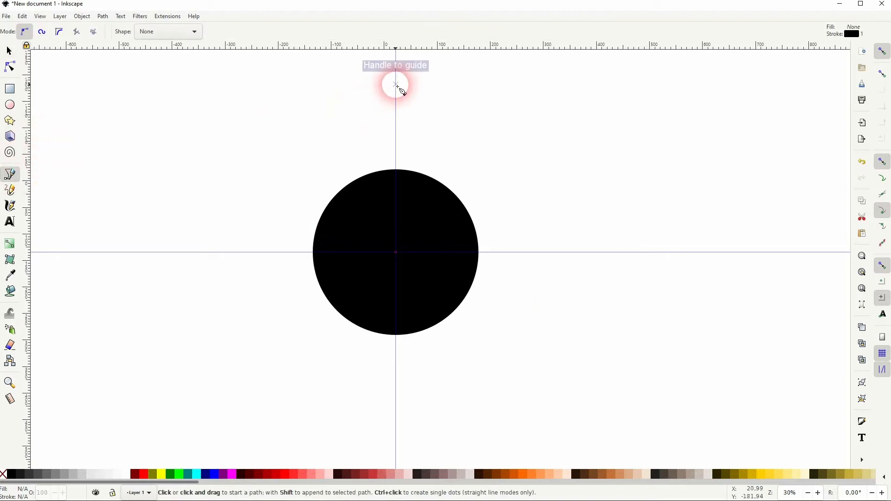
left_click(396, 84)
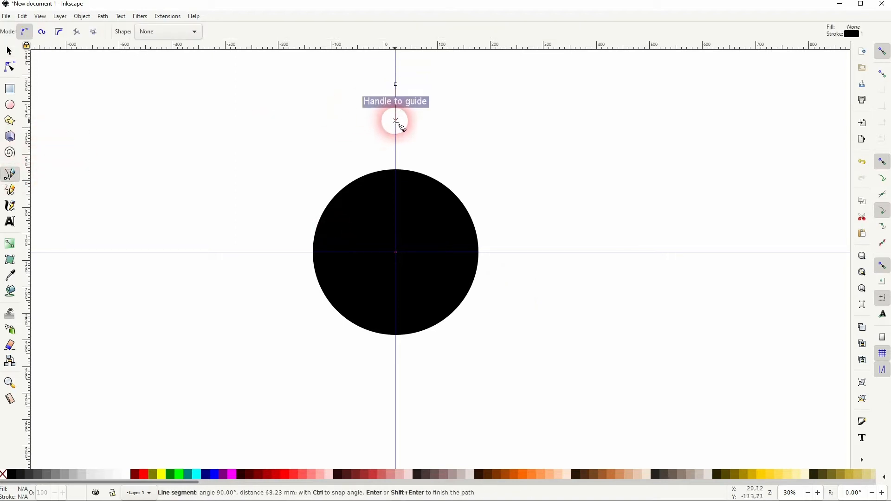
left_click(396, 121)
left_click(15, 54)
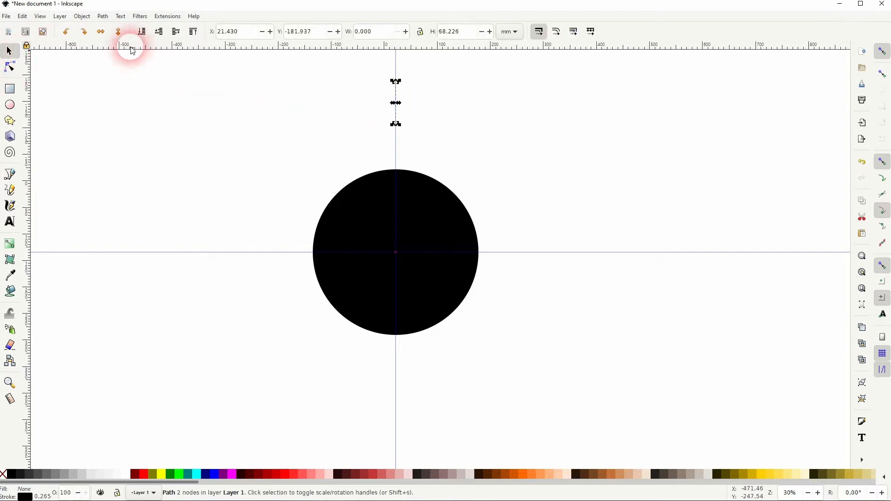
Give the line a 10 mm stroke with round caps and move it down along the guide, closer to the circle.
left_click(82, 16)
left_click(101, 41)
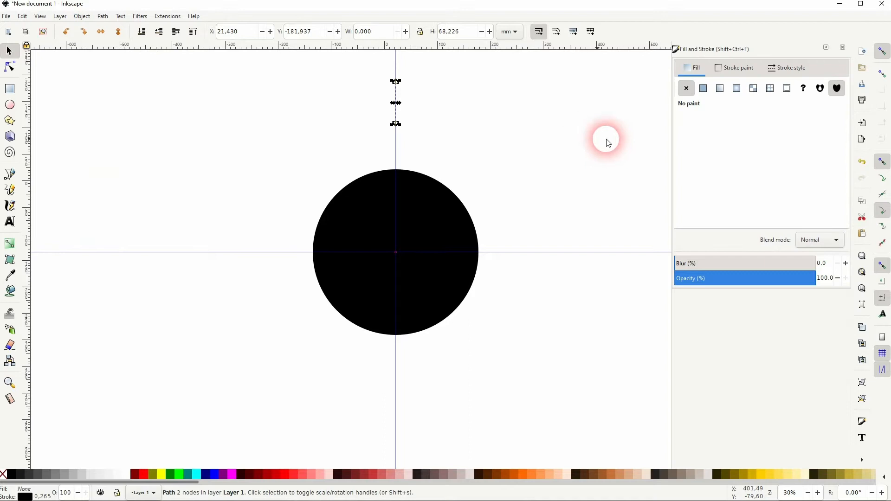
left_click(790, 69)
type("10")
key("Return")
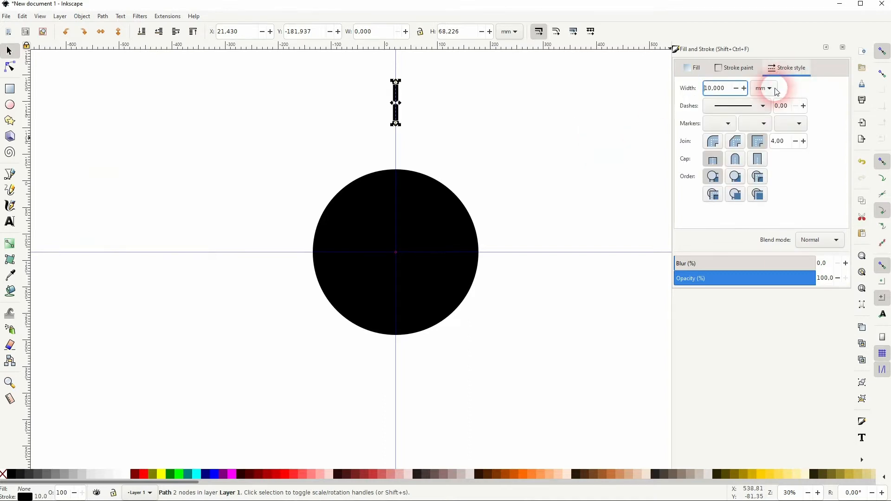
left_click(735, 163)
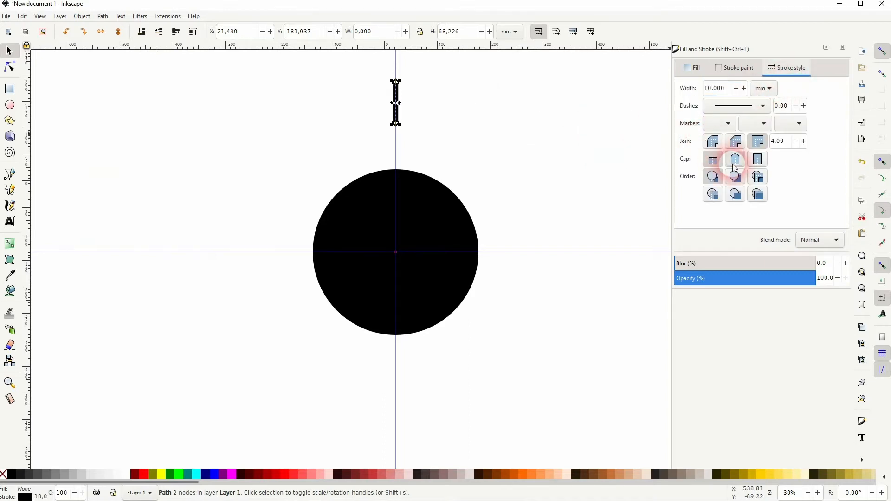
left_click(458, 132)
mouse_move(397, 118)
left_mouse_down()
mouse_move(402, 142)
mouse_move(488, 149)
mouse_move(400, 111)
left_mouse_up()
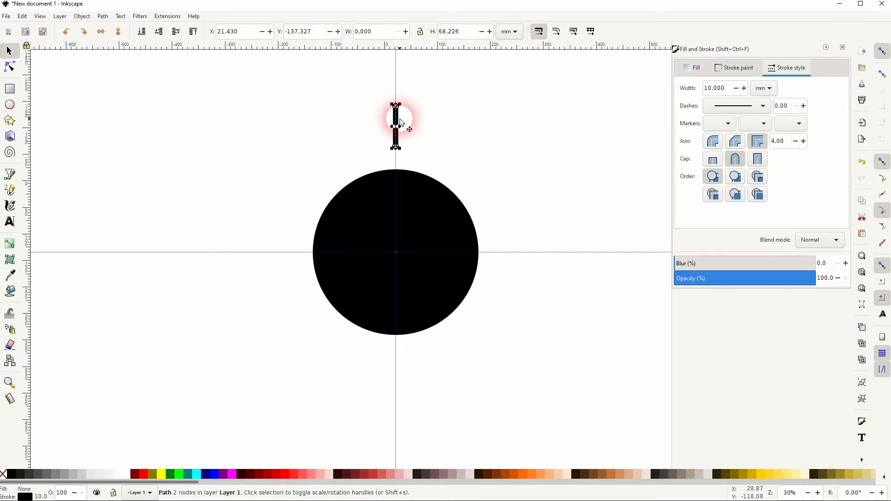
Try to move the rotation center of the stroked line away from its midpoint, undoing each attempt.
left_click(400, 125)
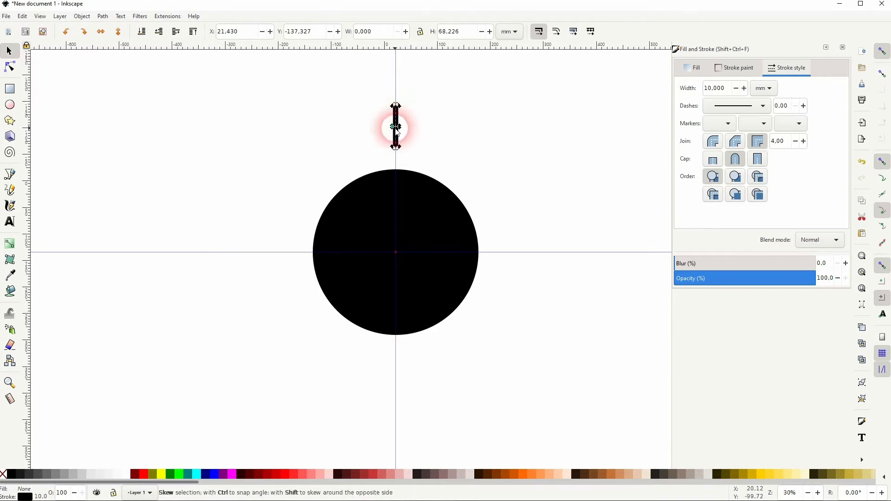
scroll(398, 130, "up", 5)
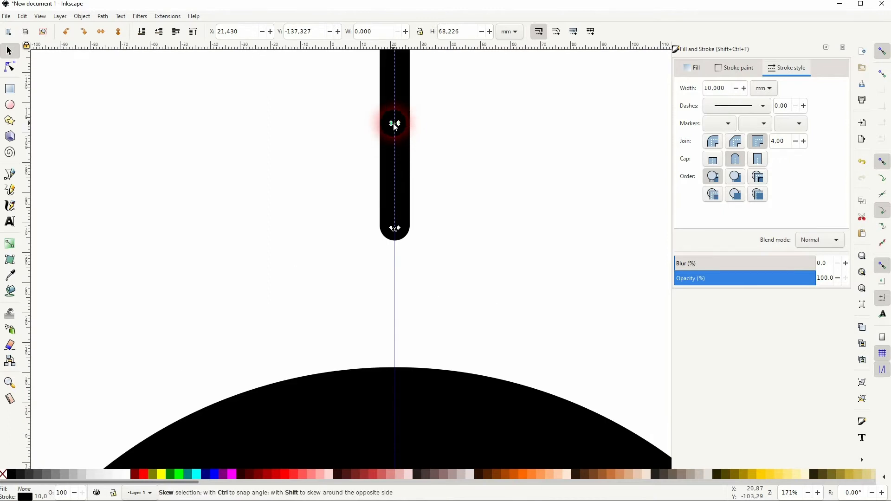
left_click_drag(394, 124, 412, 143)
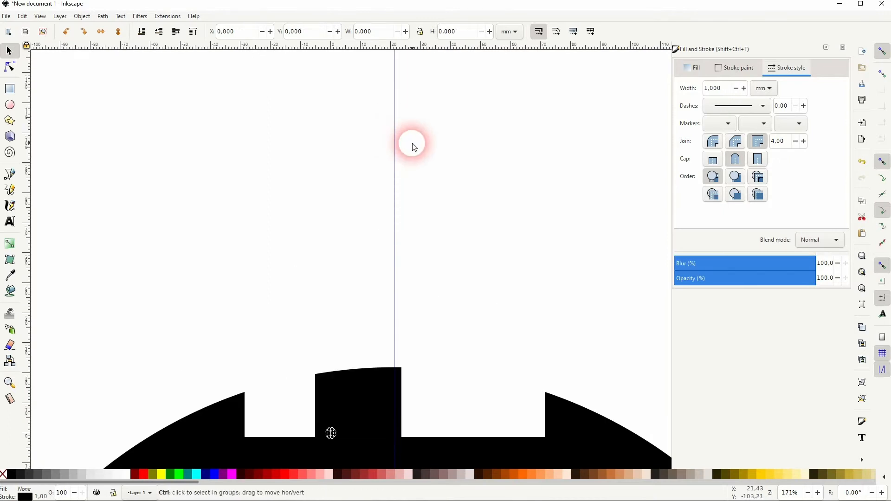
key("ctrl+z")
left_click(495, 129)
left_click(398, 131)
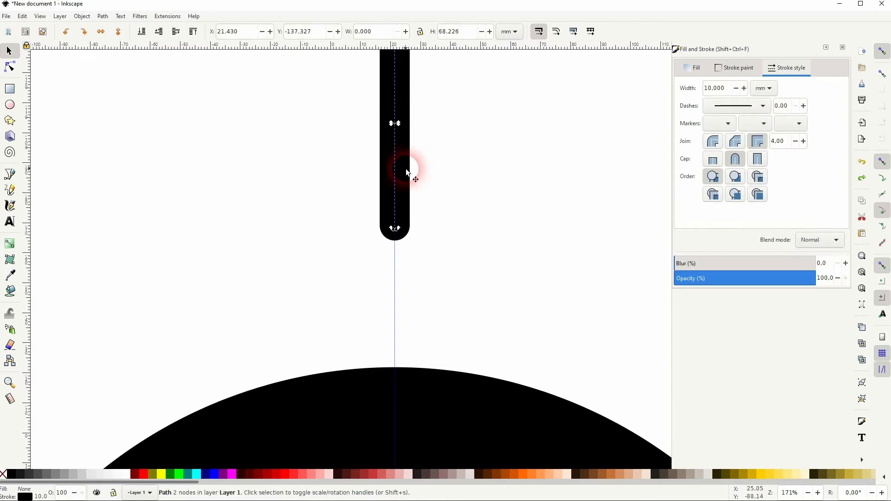
scroll(397, 125, "up", 7)
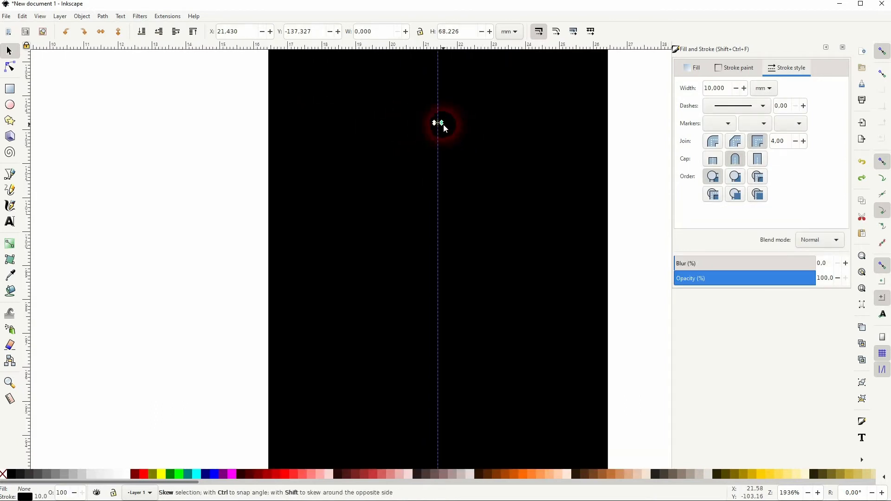
scroll(441, 126, "up", 5)
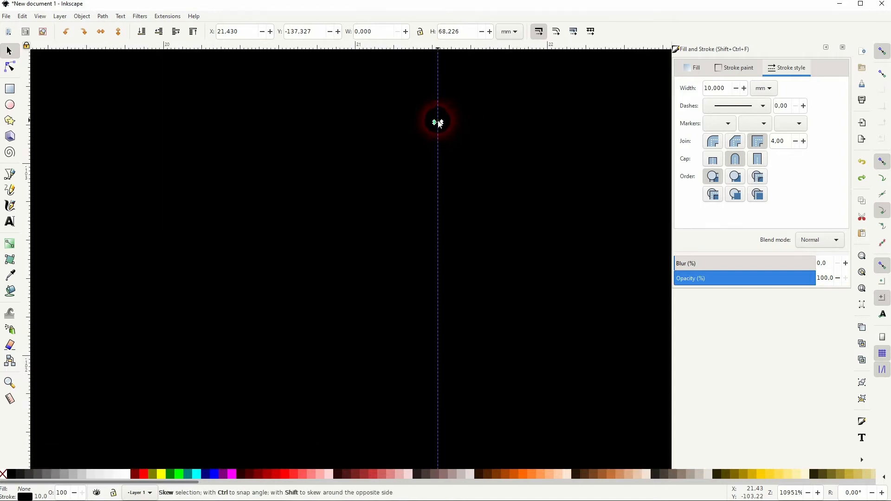
left_click_drag(439, 123, 434, 136)
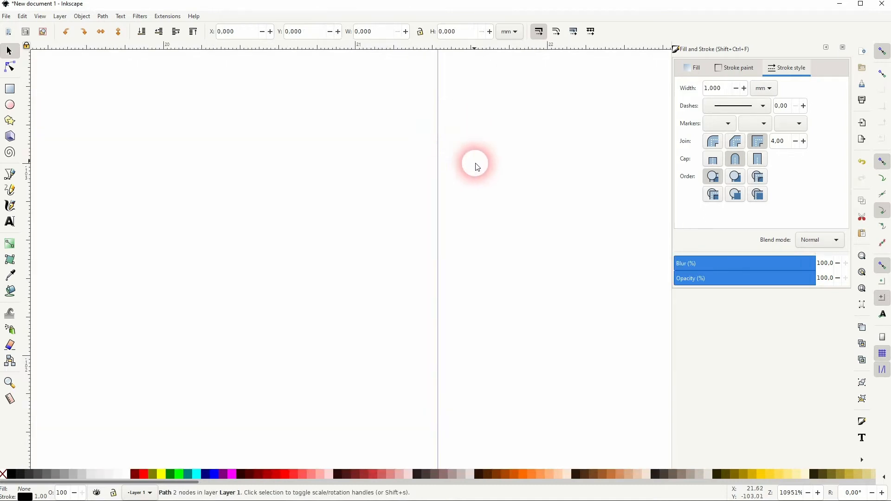
scroll(489, 181, "down", 20)
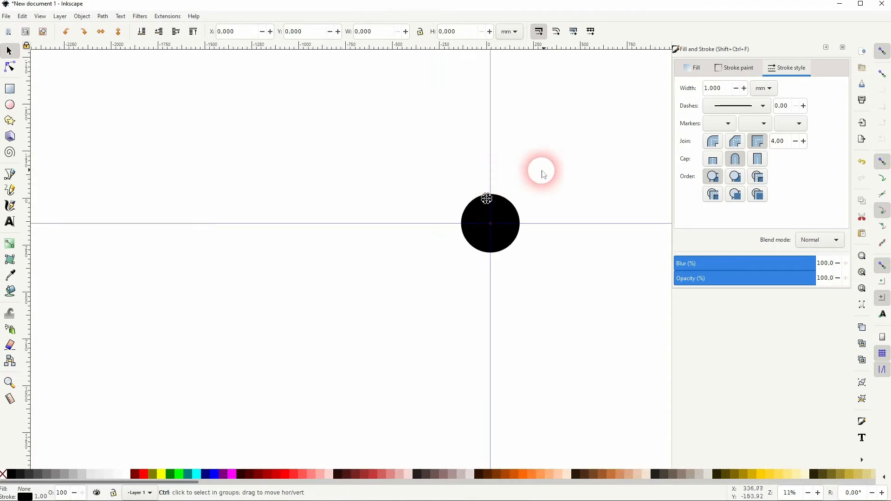
key("ctrl+z")
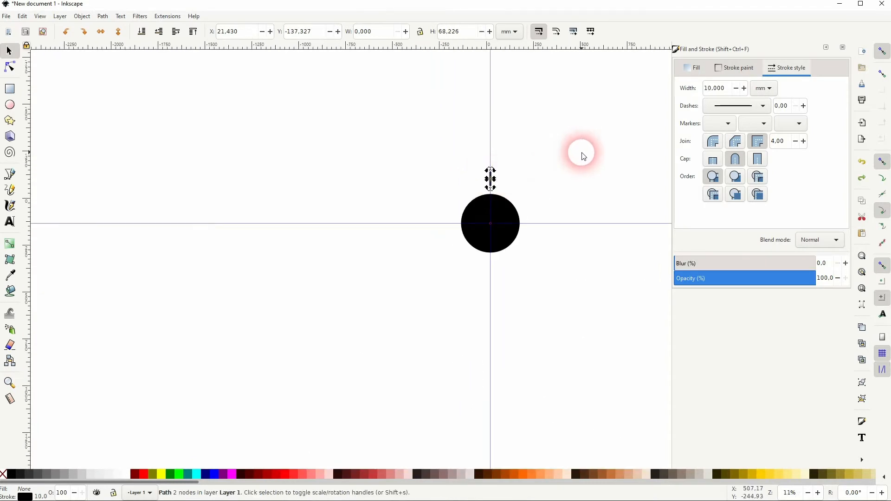
Convert the line's stroke to a path and show the resulting bar's rotation handles.
left_click(104, 18)
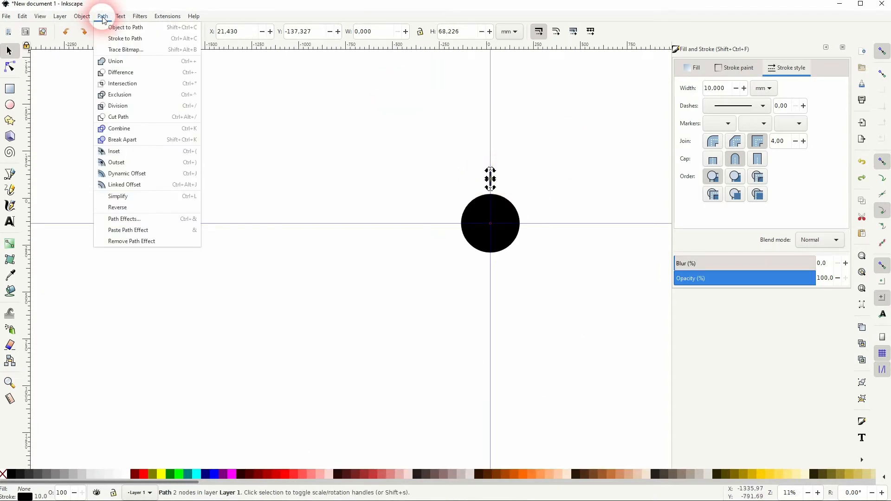
left_click(121, 38)
left_click(498, 196)
left_click(490, 176)
Snap the bar's rotation center to the guide intersection at the circle's center and close the Fill and Stroke settings.
scroll(490, 191, "up", 10)
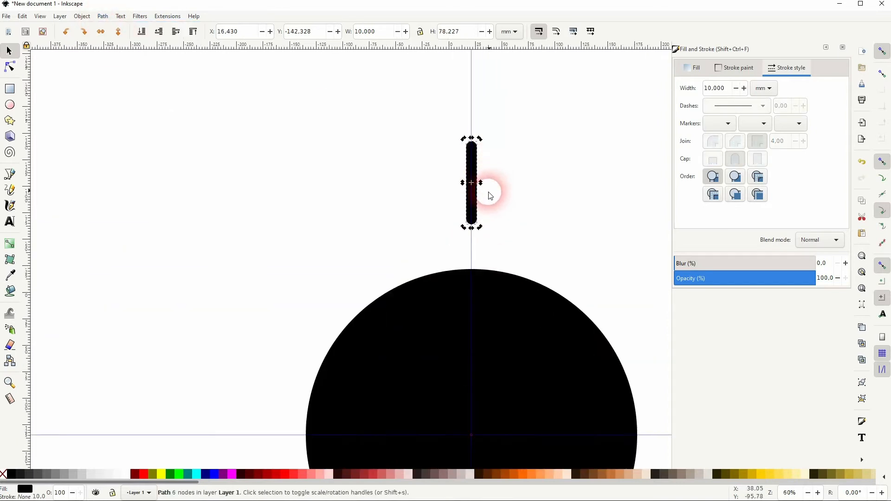
scroll(469, 200, "up", 2)
scroll(583, 166, "down", 2)
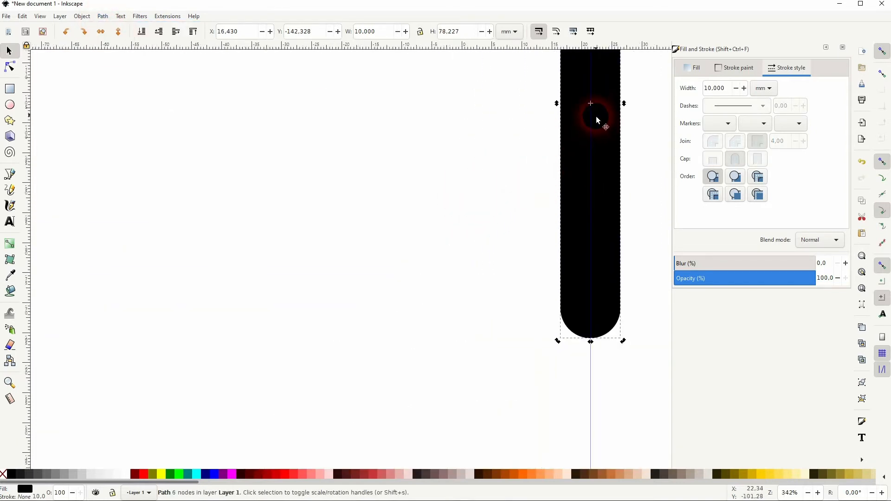
left_click_drag(592, 104, 485, 323)
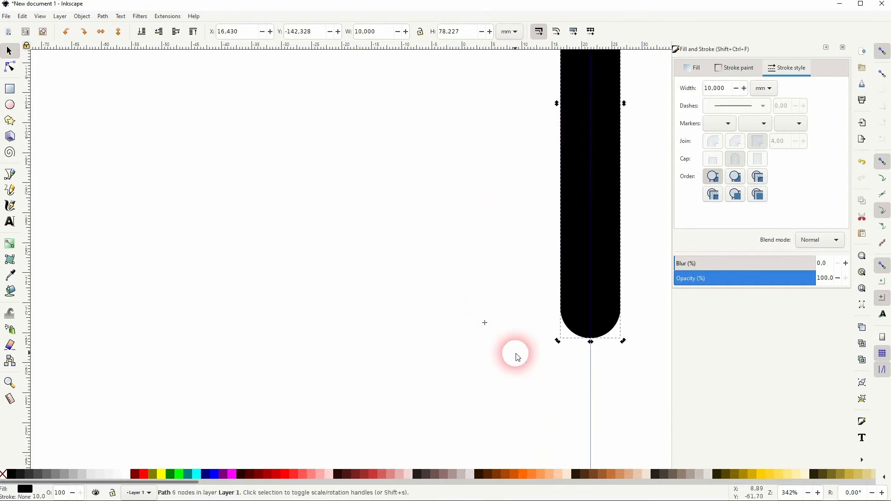
scroll(518, 358, "down", 4)
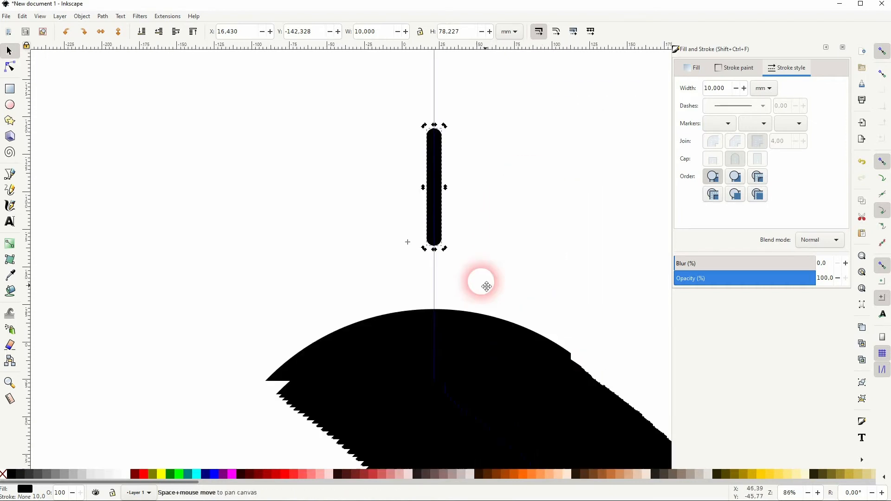
left_click_drag(486, 285, 308, 173)
left_click_drag(234, 129, 260, 428)
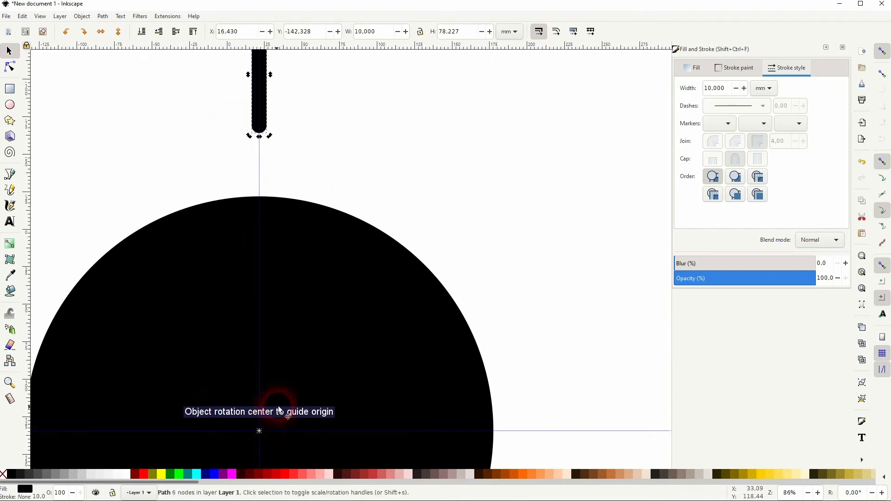
scroll(396, 265, "down", 2)
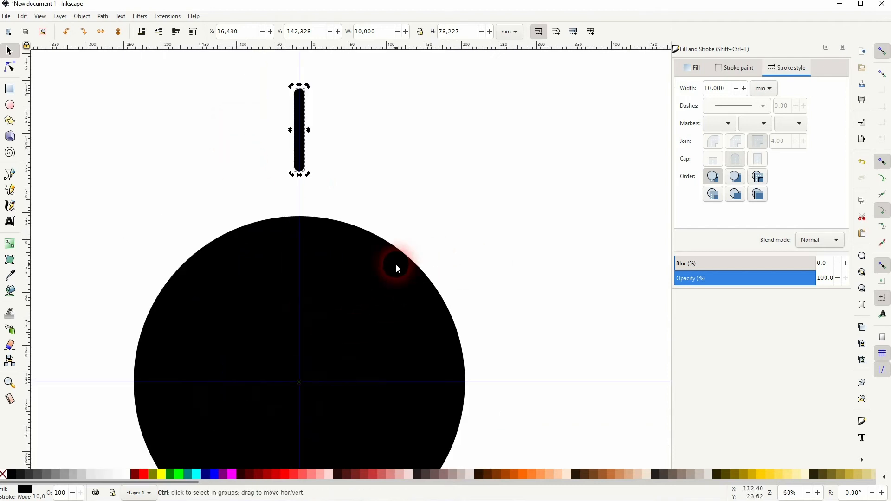
left_click(842, 48)
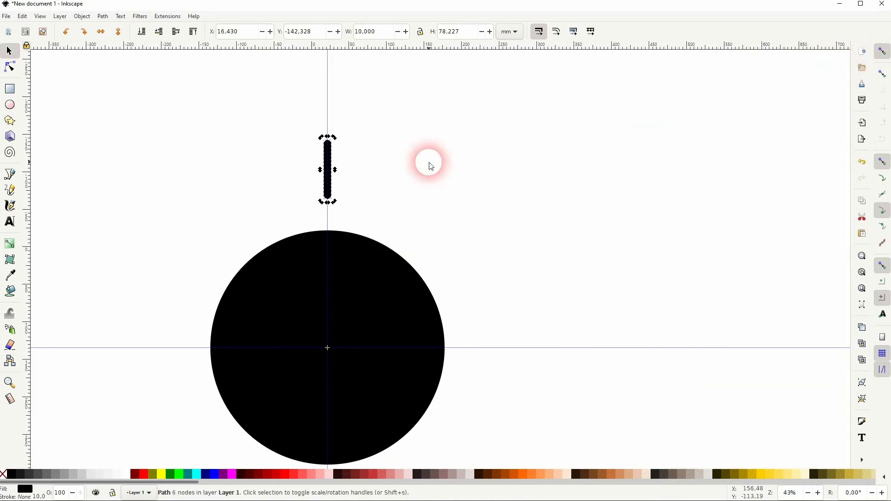
Set up a Transform rotation of 360/12 degrees in the clockwise direction for the bar.
left_click(103, 16)
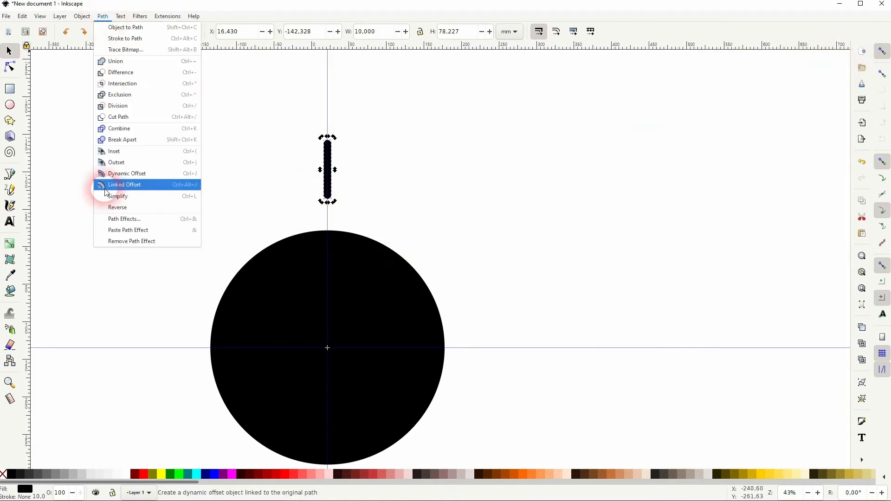
mouse_move(82, 16)
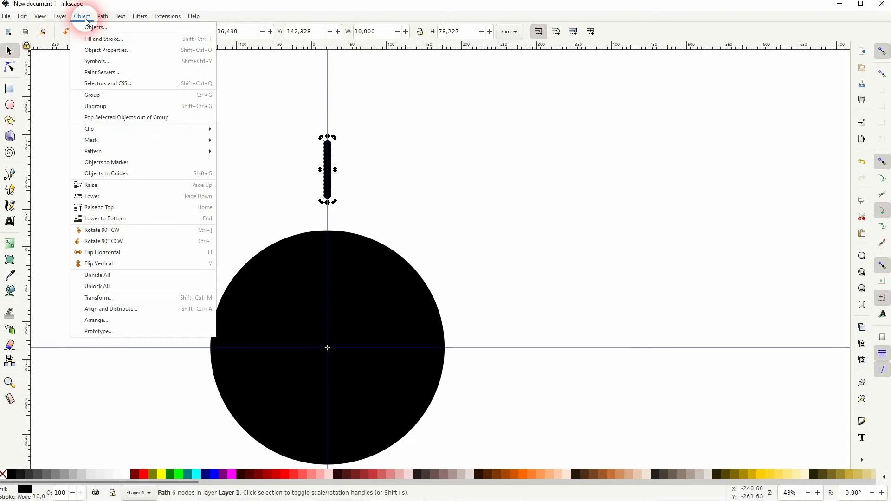
left_click(114, 297)
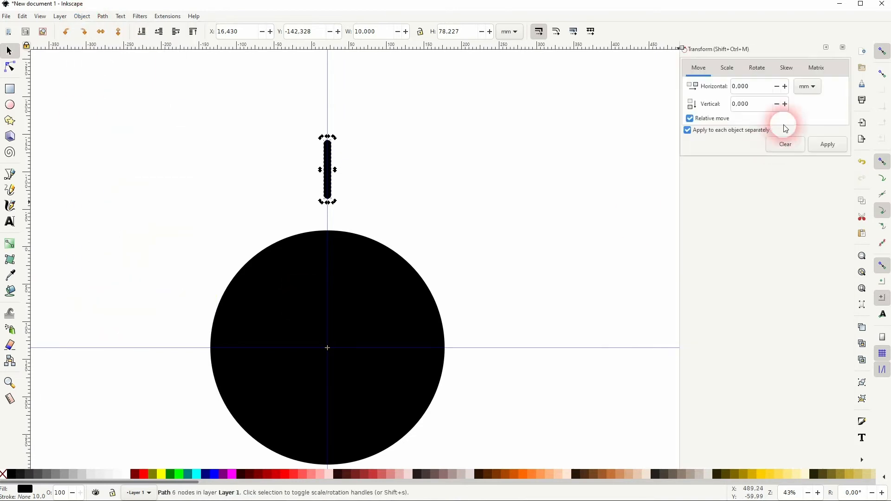
left_click(762, 74)
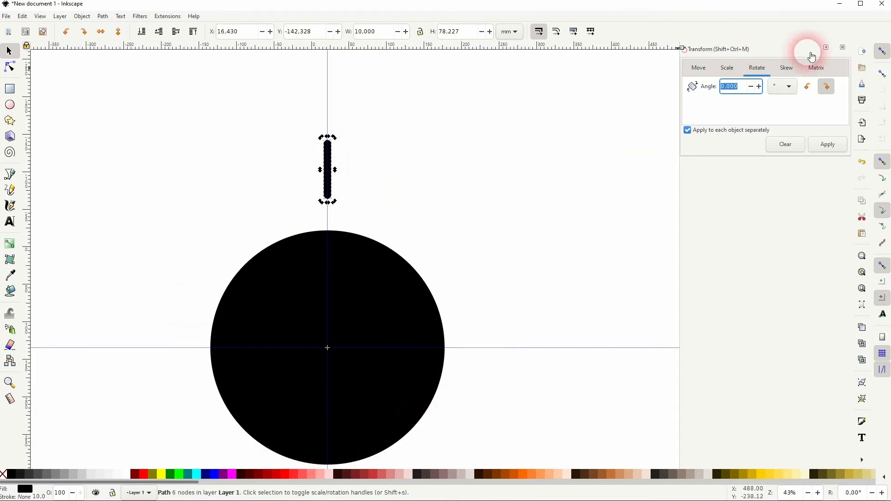
left_click(690, 97)
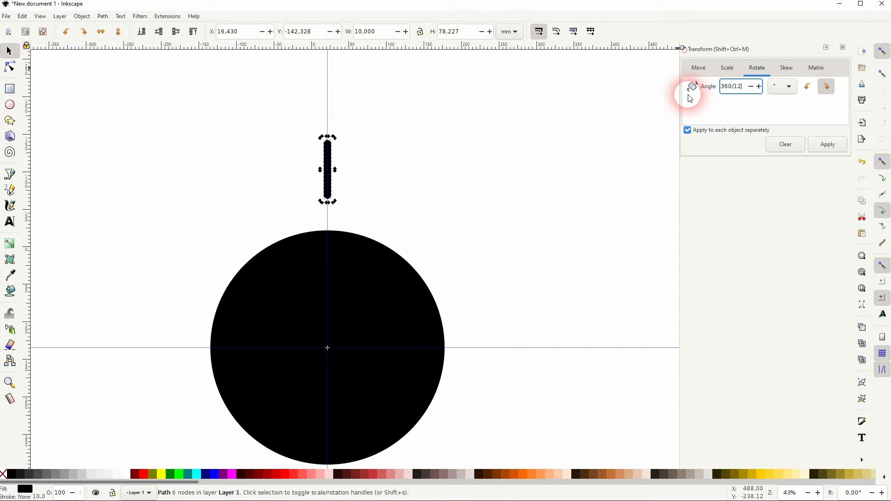
left_click(808, 87)
left_click(743, 88)
left_click(695, 87)
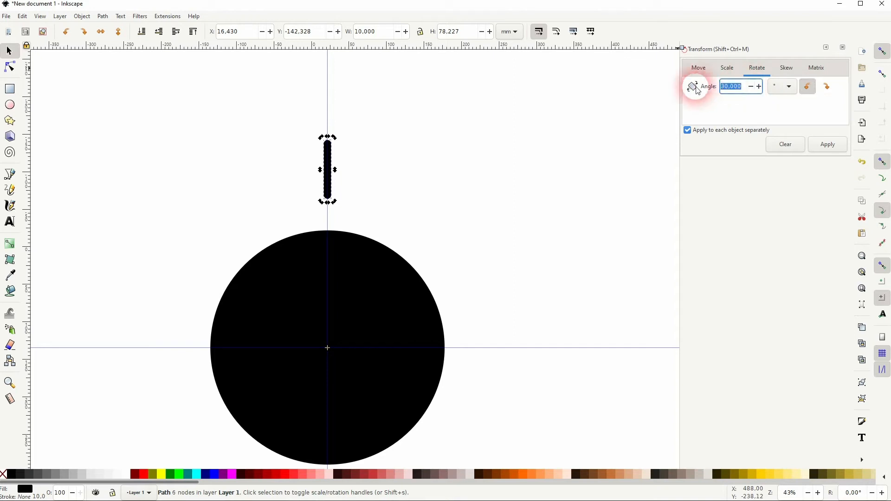
left_click(834, 89)
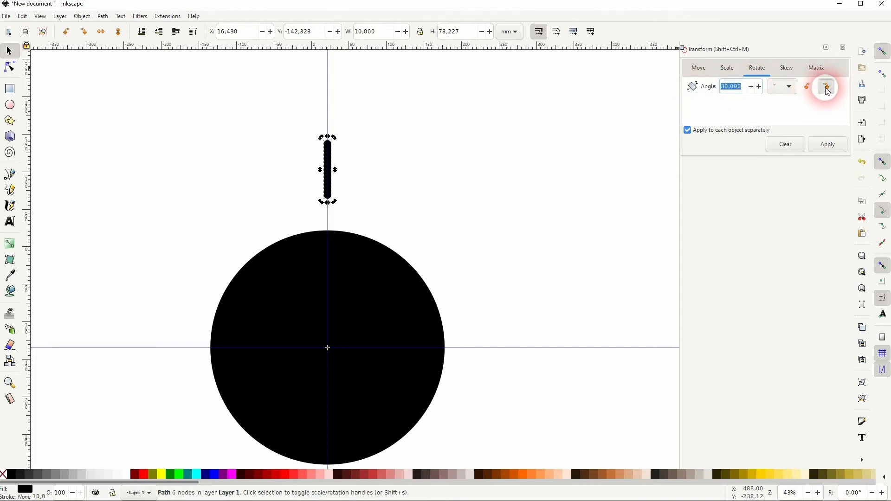
Rotate the bar clockwise around the circle in 30° increments through a full turn.
left_click(834, 146)
left_click(835, 146)
left_click(834, 146)
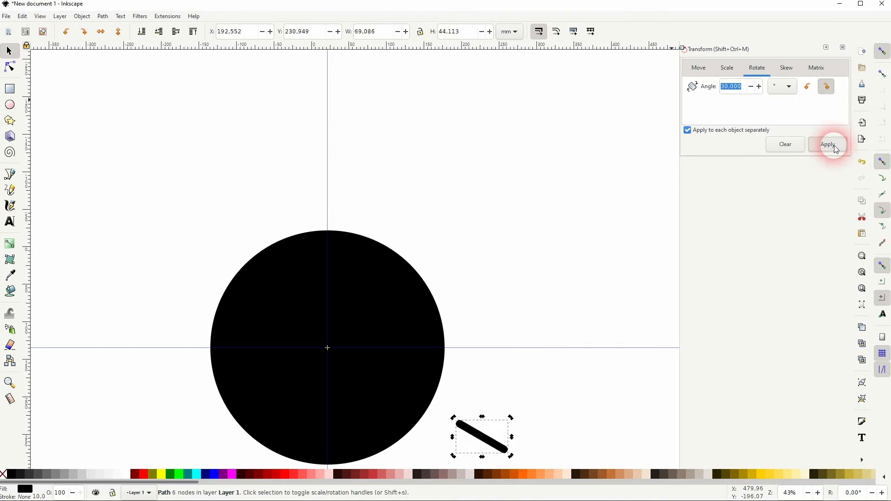
left_click(835, 145)
left_click(834, 146)
left_click(835, 146)
left_click(834, 146)
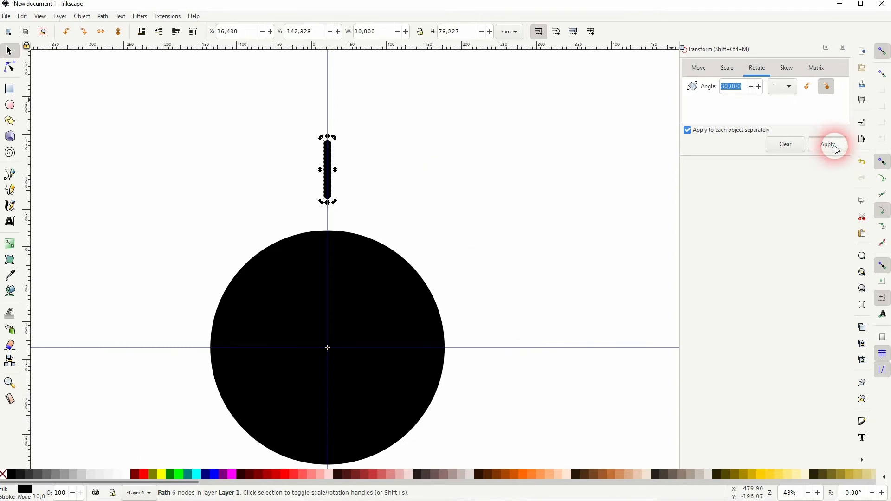
Duplicate the bar repeatedly, rotating each copy a further 30° clockwise, until the long bars ring the whole circle.
key("Return")
key("Return")
key("ctrl+d")
left_click(832, 146)
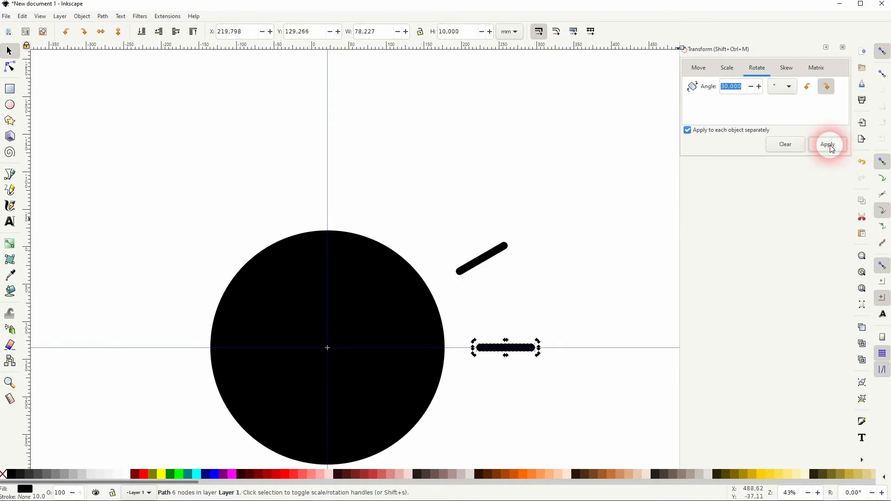
key("ctrl+d")
left_click(832, 146)
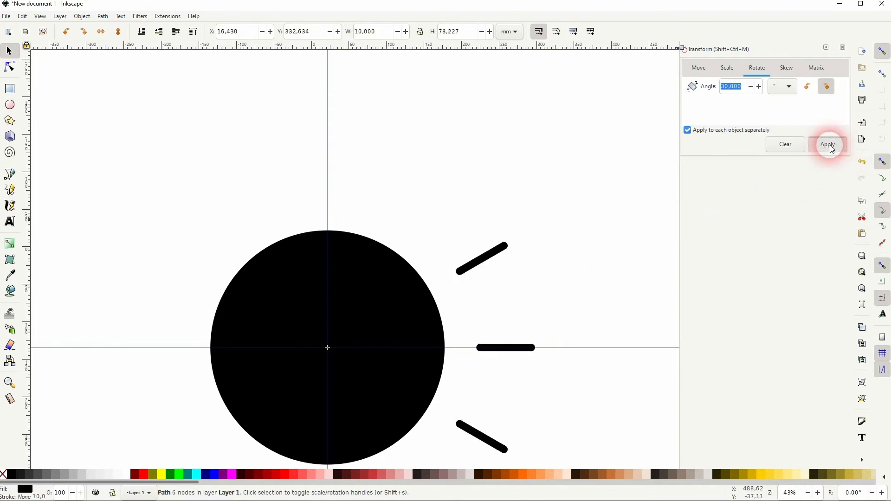
key("ctrl+d")
left_click(832, 148)
key("ctrl+d")
left_click(832, 148)
key("ctrl+d")
left_click(832, 148)
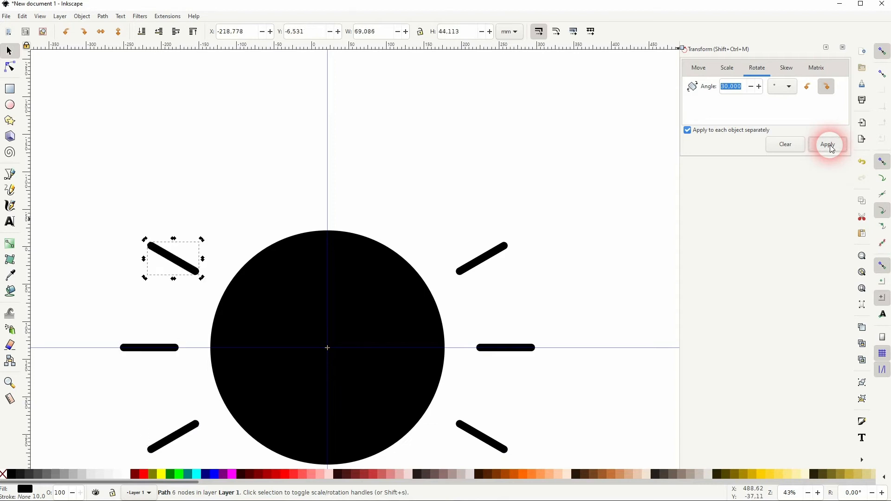
key("ctrl+d")
left_click(832, 147)
key("ctrl+d")
left_click(832, 147)
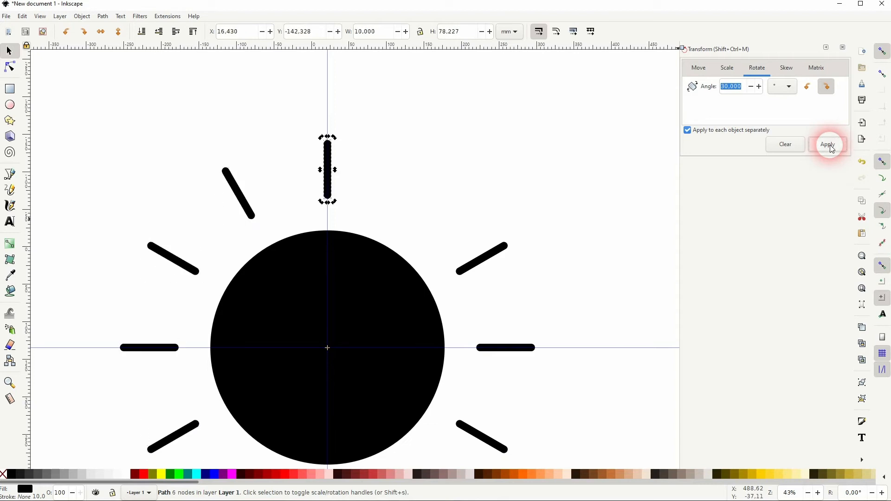
key("ctrl+d")
left_click(832, 148)
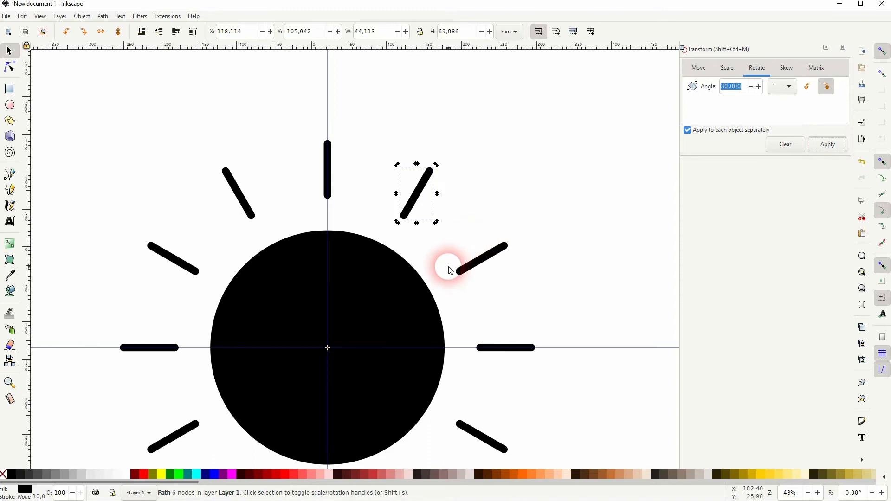
left_click(129, 173)
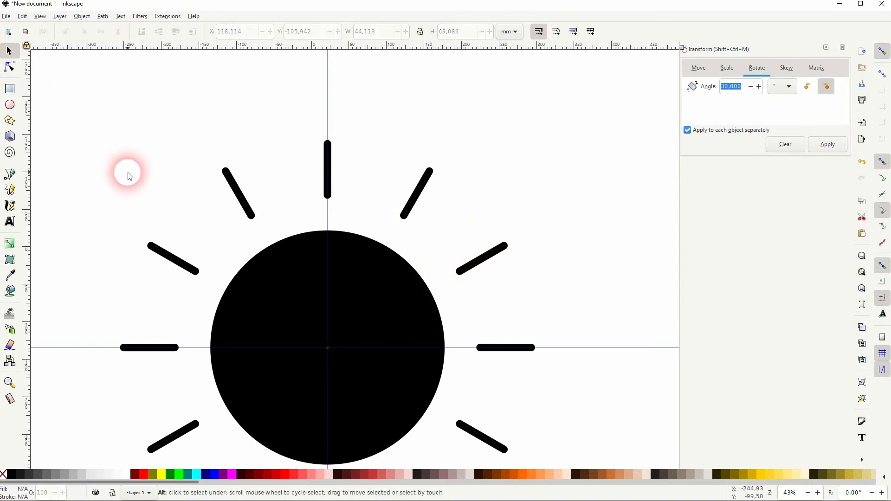
scroll(458, 230, "down", 2)
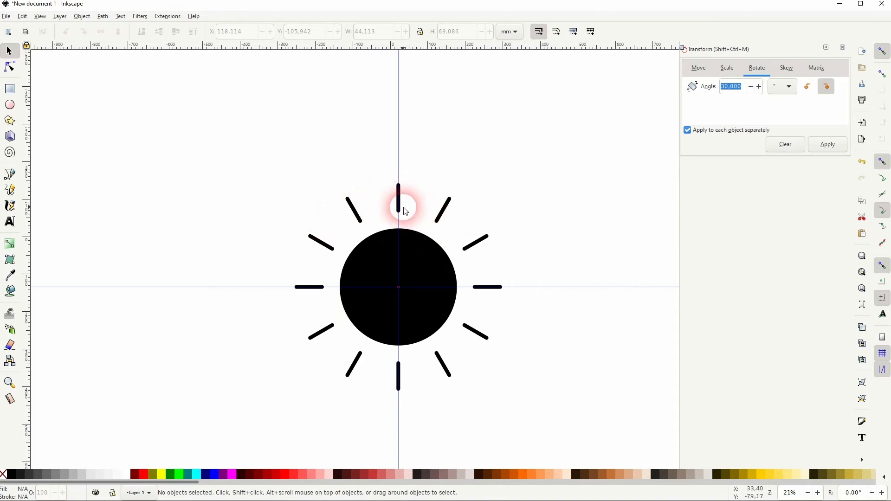
Undo the rotated copies back to the single bar above the circle.
key("ctrl+z")
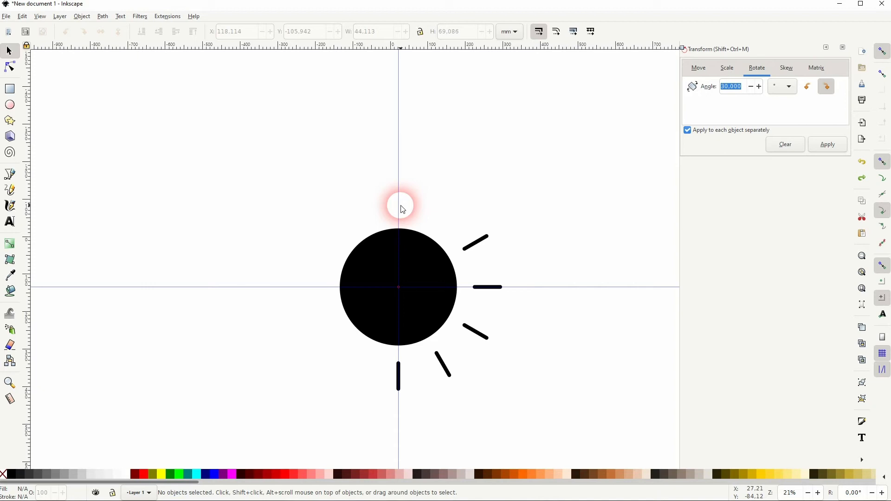
key("ctrl+z")
key("ctrl+z")
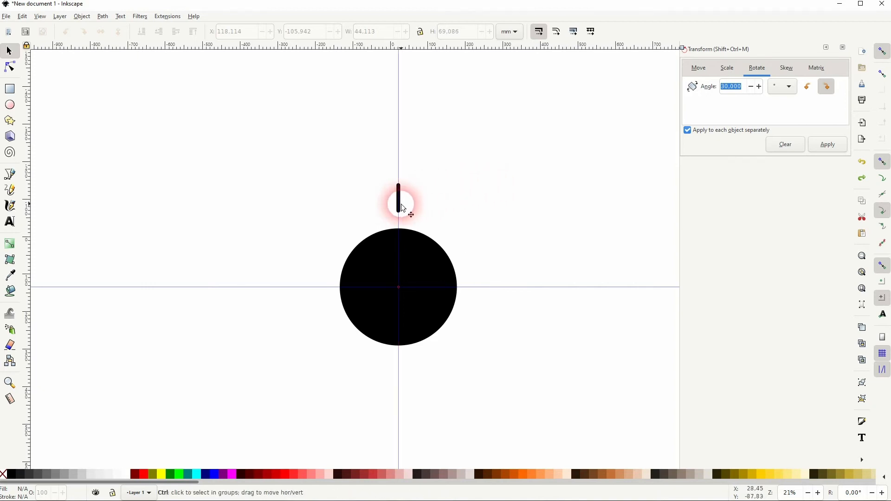
Shorten the bar from its upper end to a height of about 40.5 mm.
scroll(404, 208, "up", 4)
left_click(394, 144)
left_click_drag(390, 121, 388, 179)
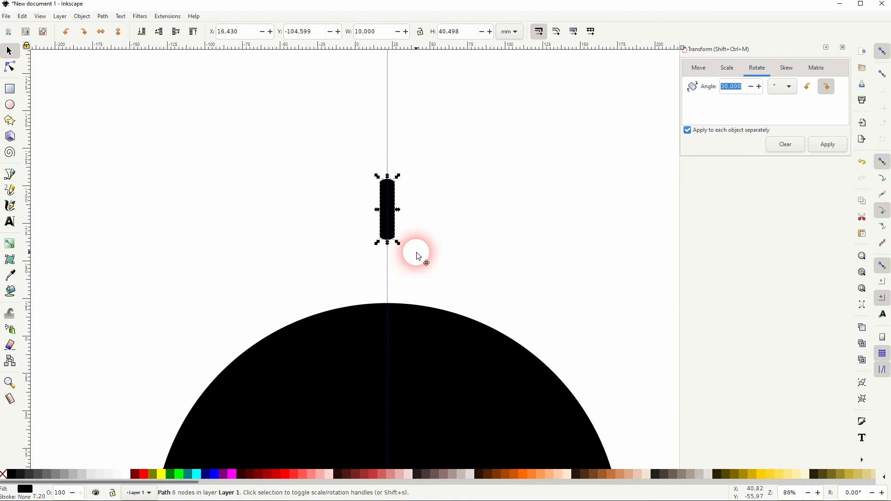
Try to duplicate the shortened bar three times in 30° clockwise rotations, and undo the copies.
scroll(419, 257, "down", 4)
key("ctrl+d")
left_click(834, 143)
key("ctrl+d")
left_click(834, 144)
key("ctrl+d")
left_click(834, 143)
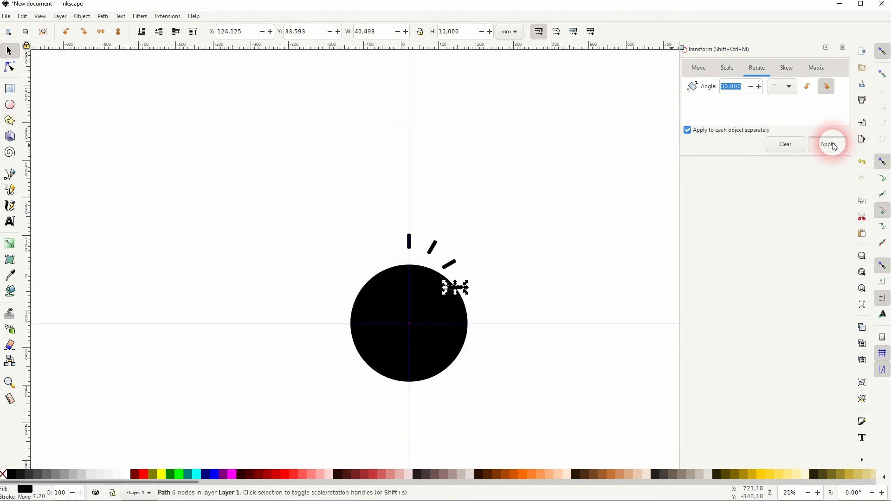
key("ctrl+z")
key("ctrl+z")
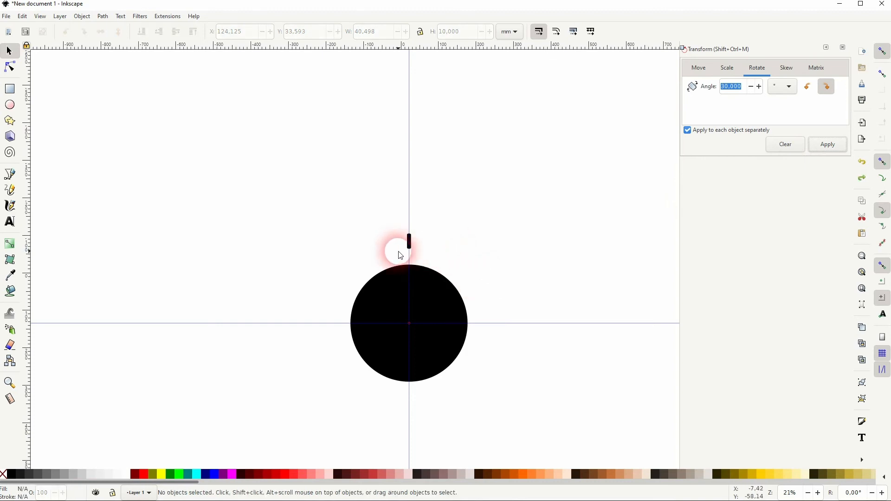
Snap the shortened bar's rotation center to the guide intersection at the circle's center.
left_click(415, 250)
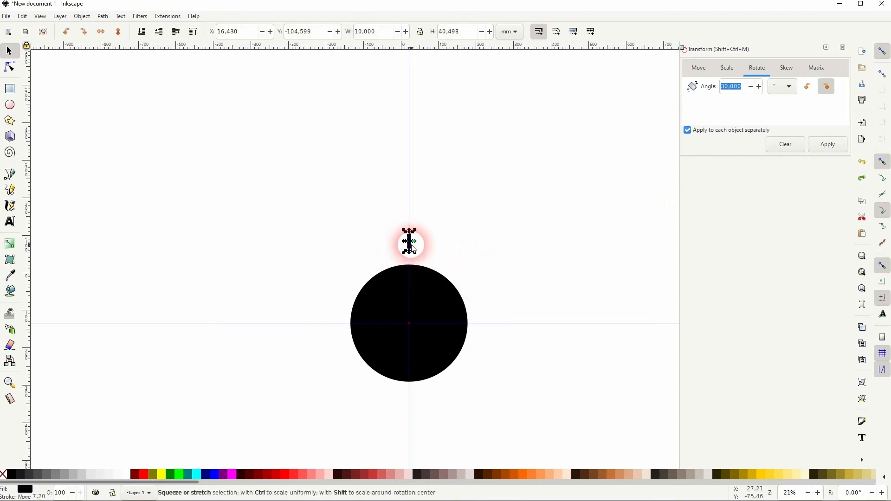
scroll(414, 249, "up", 5)
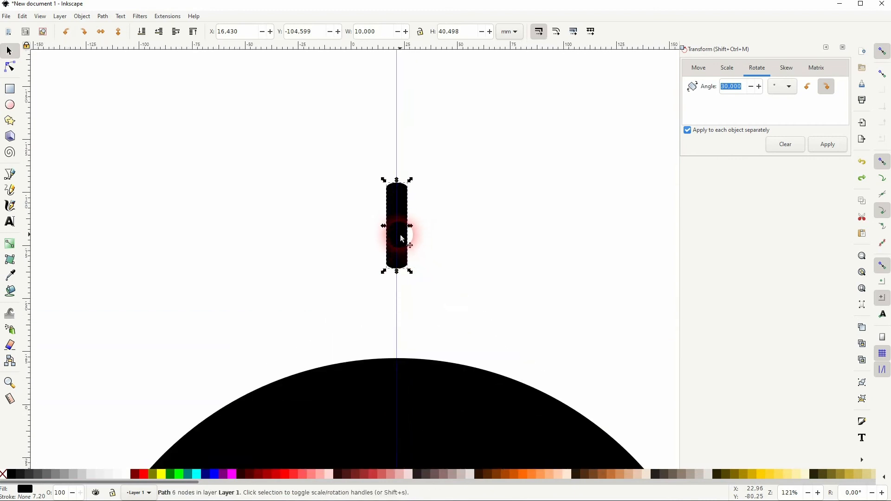
scroll(423, 325, "down", 4)
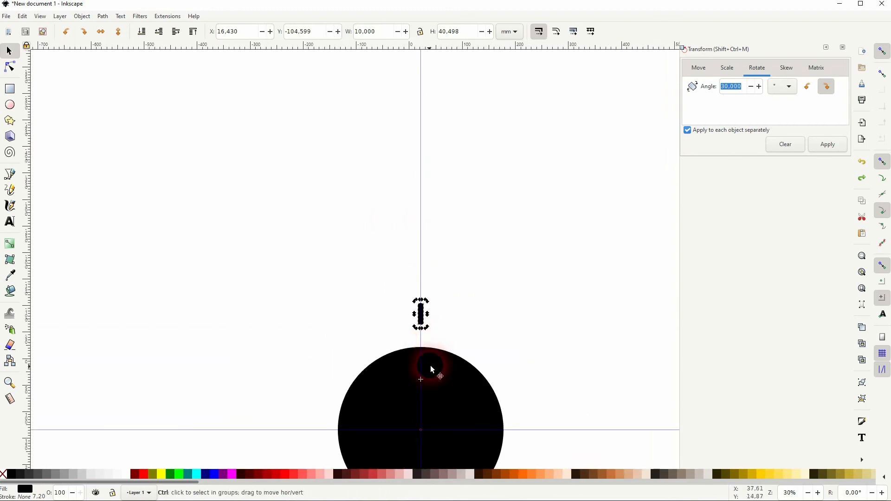
left_click_drag(420, 380, 434, 429)
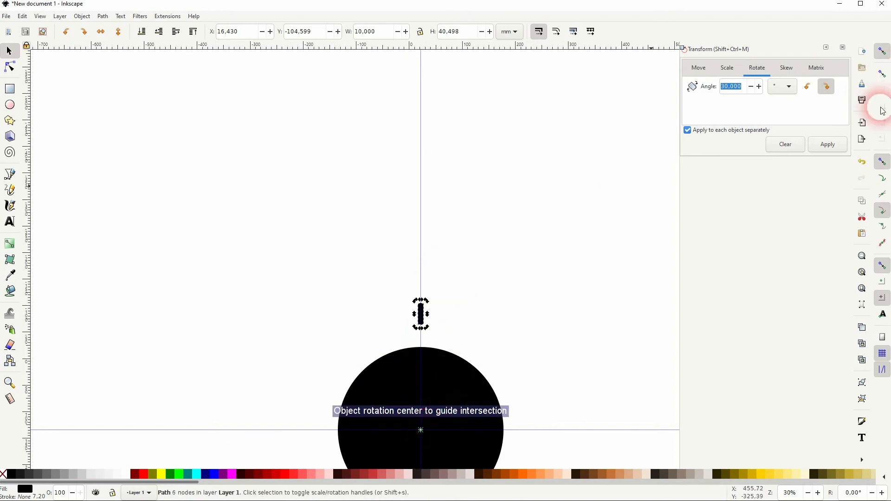
Duplicate the shortened bar repeatedly, rotating each copy a further 30° clockwise, until twelve bars surround the circle.
left_click_drag(545, 342, 441, 232)
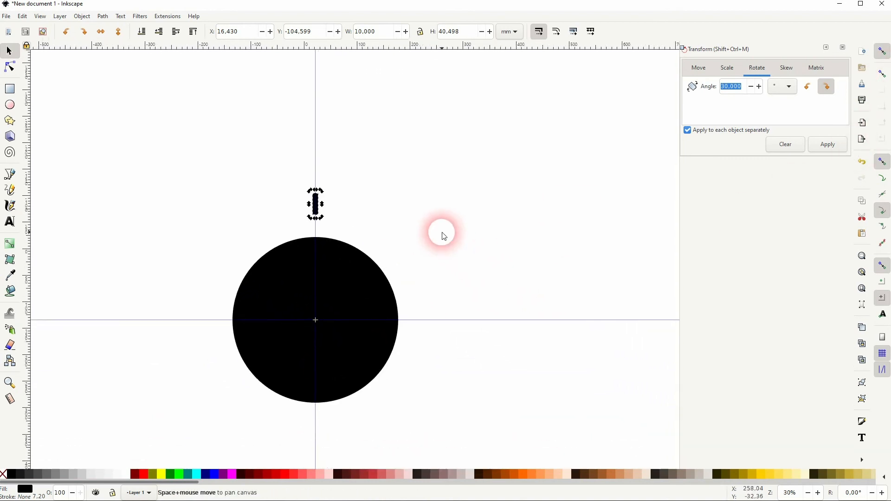
left_click(835, 152, "ctrl")
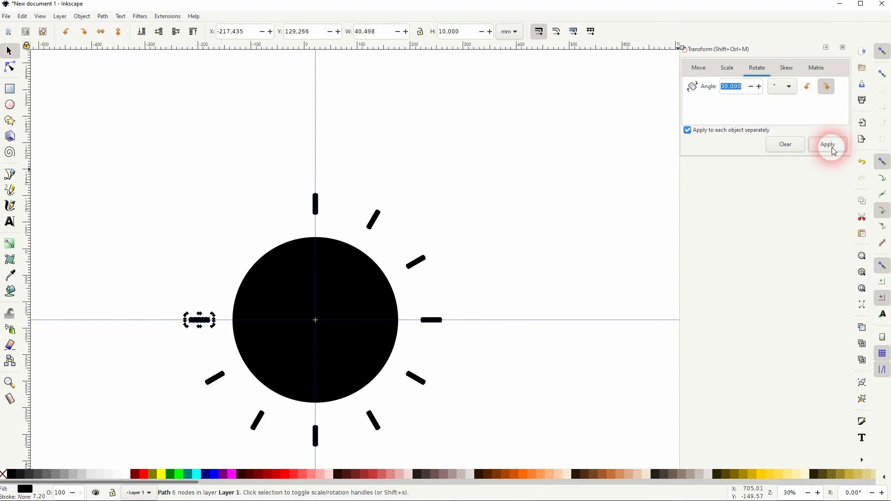
left_click(108, 138)
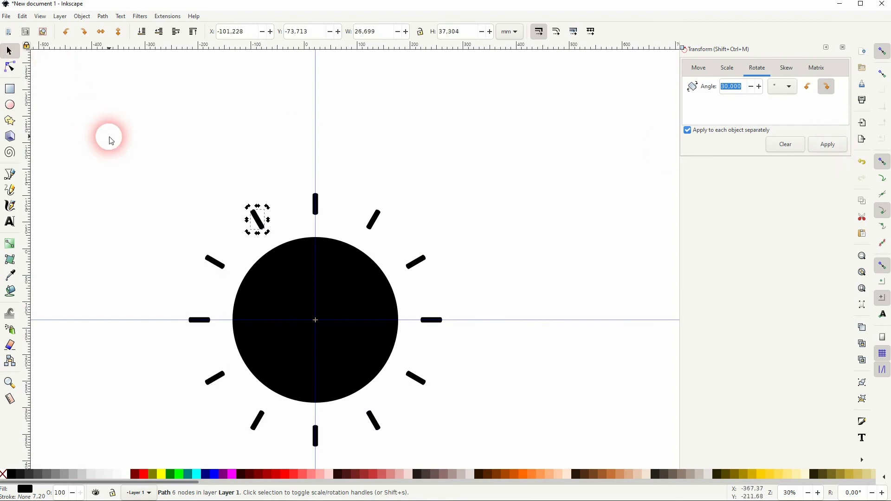
Group the circle with all the bars and delete all guides.
key("ctrl+a")
key("ctrl+g")
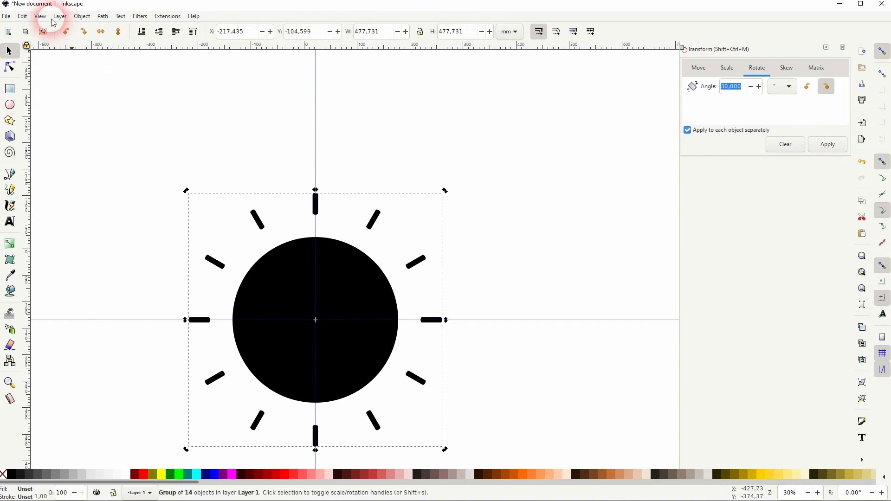
left_click(23, 17)
left_click(76, 276)
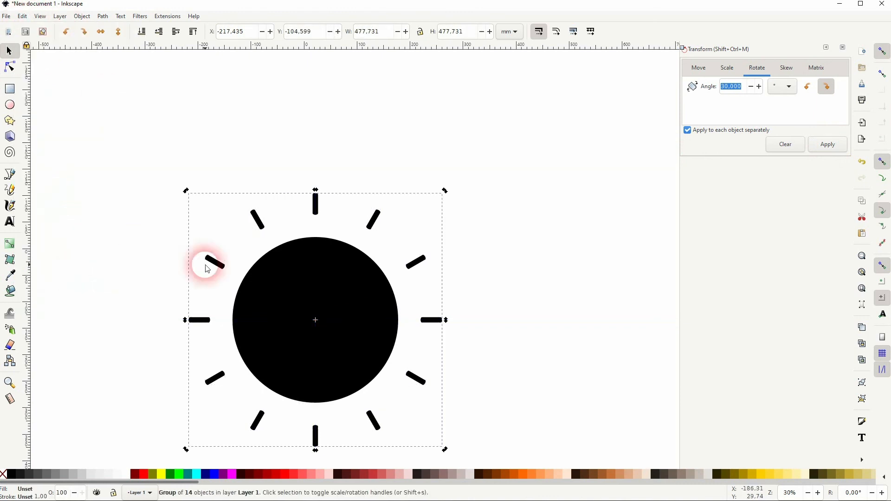
Close the Transform settings and move the sun group about 109 mm to the right and 121 mm up.
left_click(448, 214)
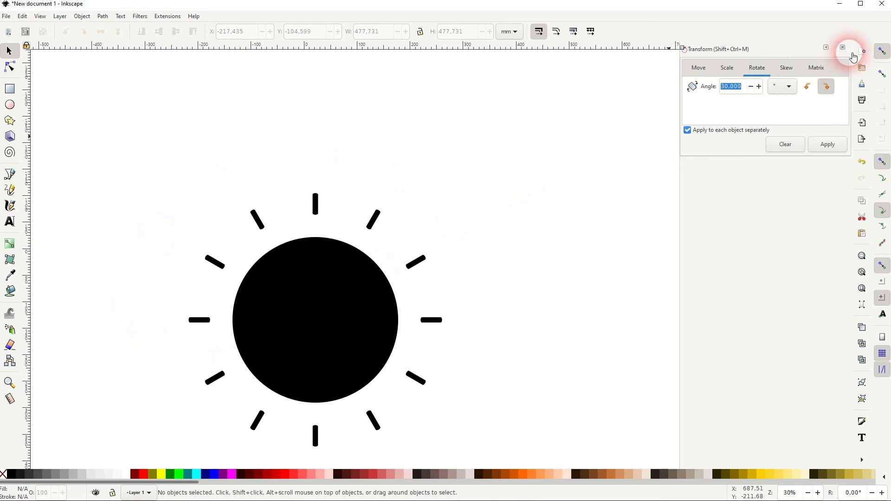
left_click(844, 47)
left_click_drag(314, 346, 373, 282)
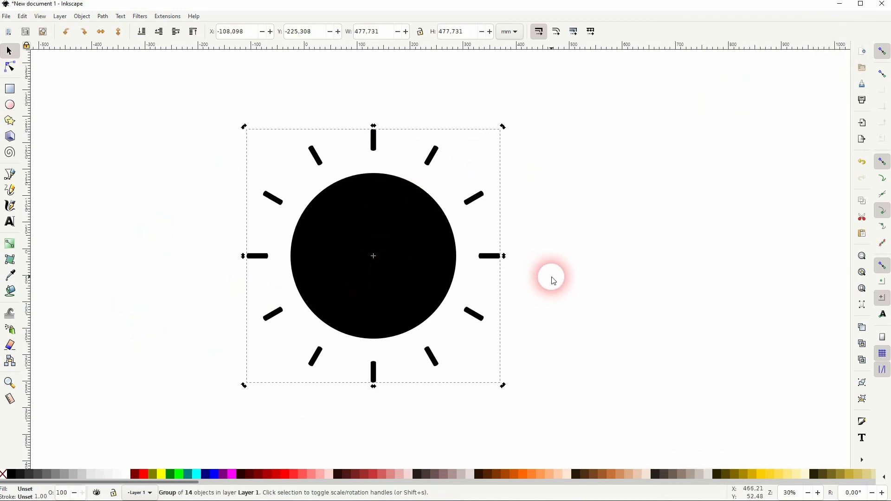